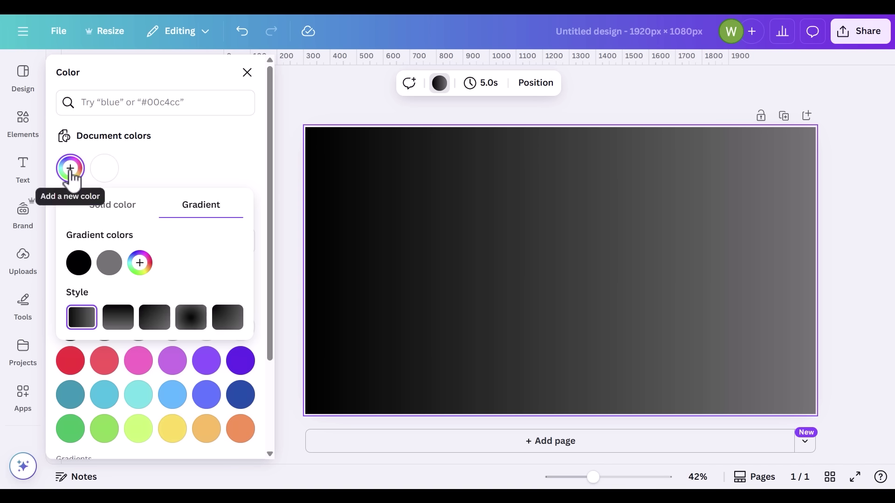
# Style the page background as a top-to-bottom gradient, changing its two colors to dark grey and lighter grey
pyautogui.click(118, 327)
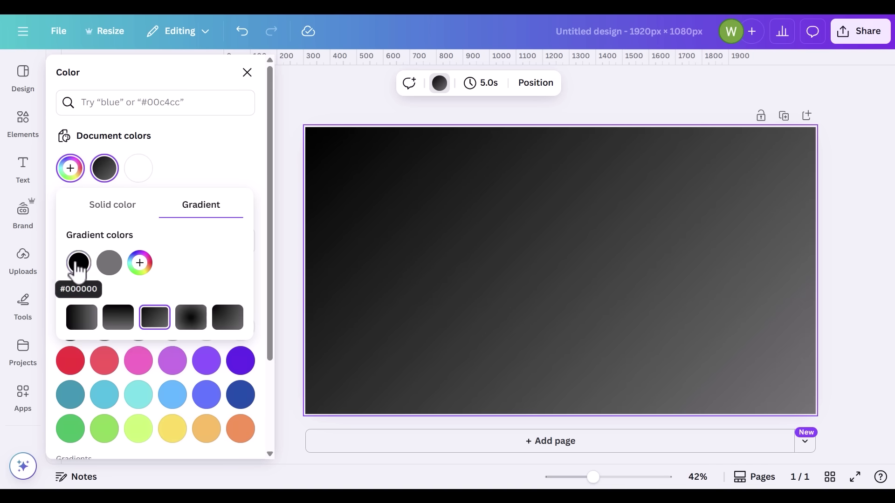
pyautogui.click(76, 260)
pyautogui.moveTo(76, 344); pyautogui.dragTo(109, 316)
pyautogui.click(110, 263)
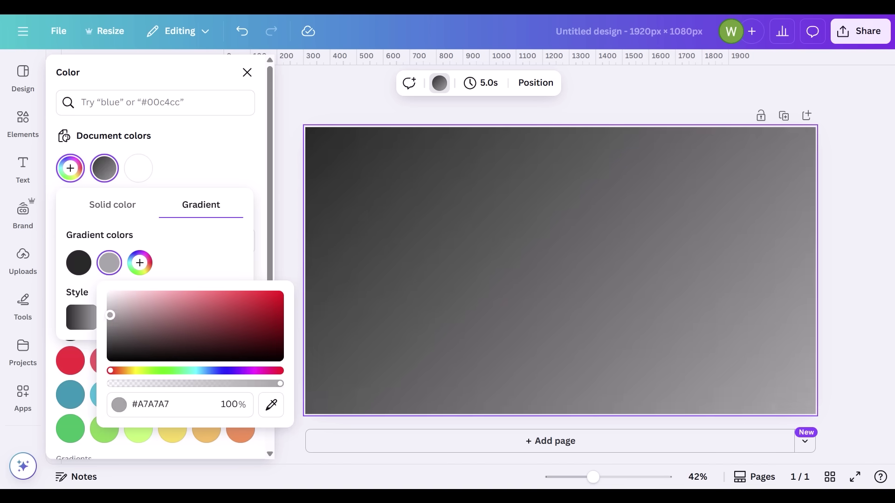
# Add a rounded square shape to the page and fill it with the default light grey
pyautogui.click(23, 122)
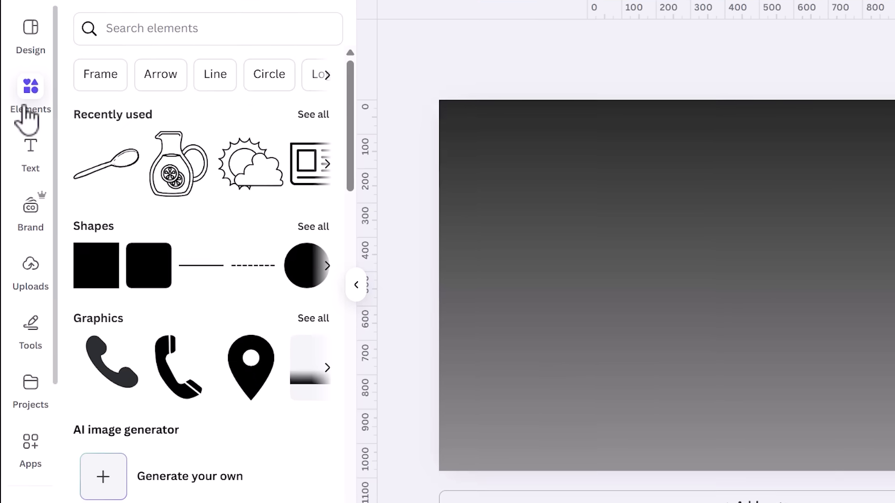
pyautogui.click(306, 229)
pyautogui.scroll(-1, 210, 298)
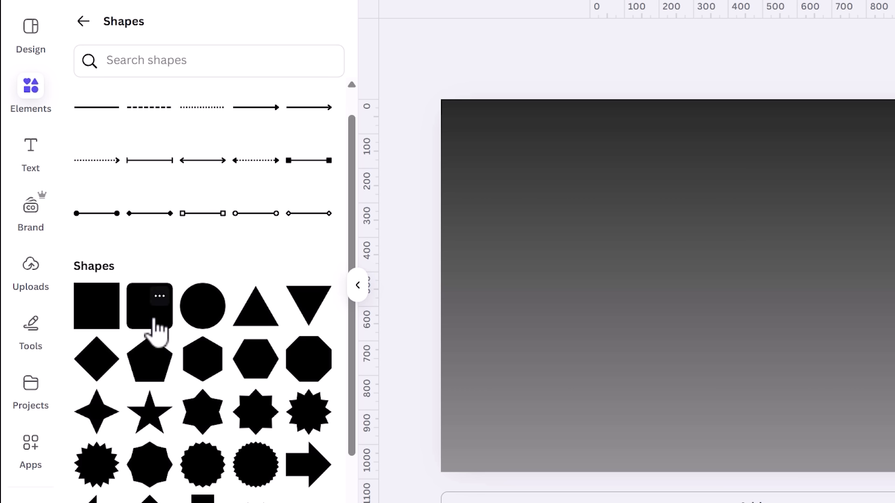
pyautogui.click(156, 327)
pyautogui.click(494, 48)
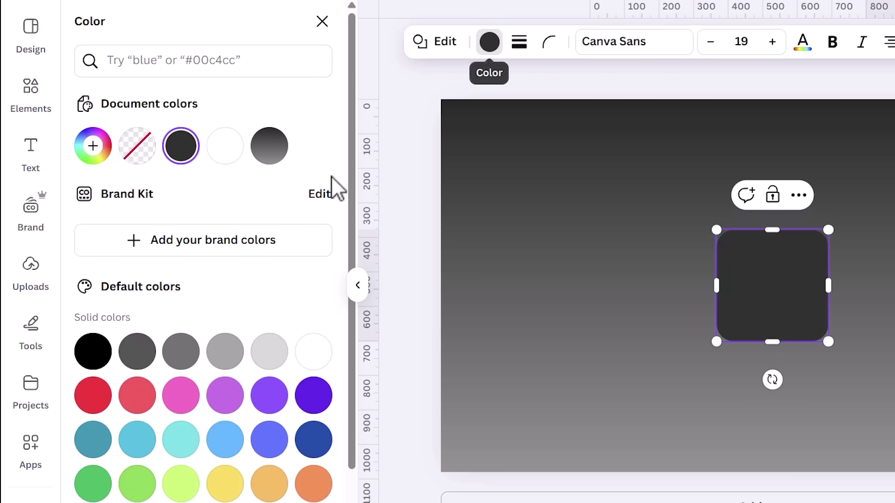
pyautogui.click(226, 351)
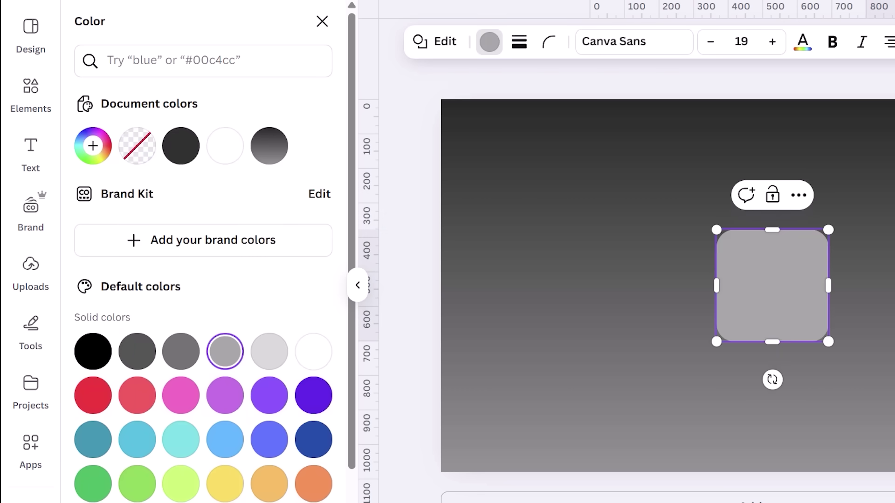
# Give the rounded shape a solid white border of weight 4 and enlarge it into a wide rectangle in the page's upper middle
pyautogui.click(522, 47)
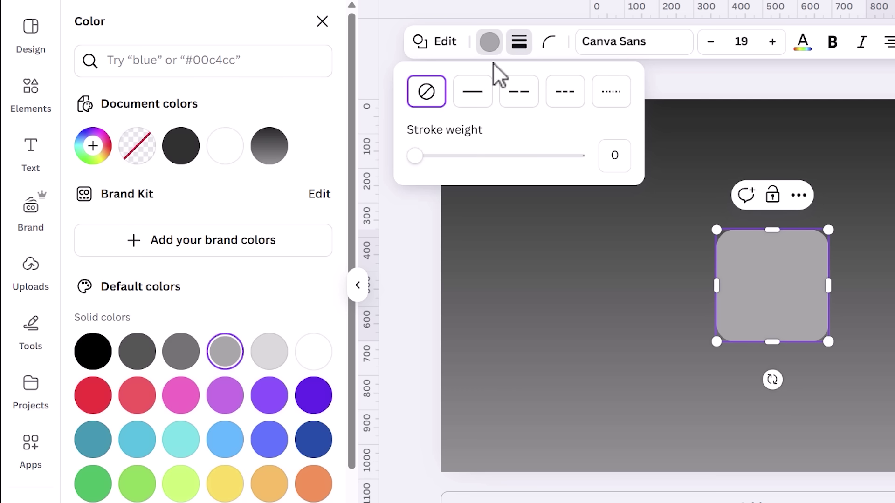
pyautogui.click(474, 92)
pyautogui.moveTo(424, 157); pyautogui.dragTo(421, 158)
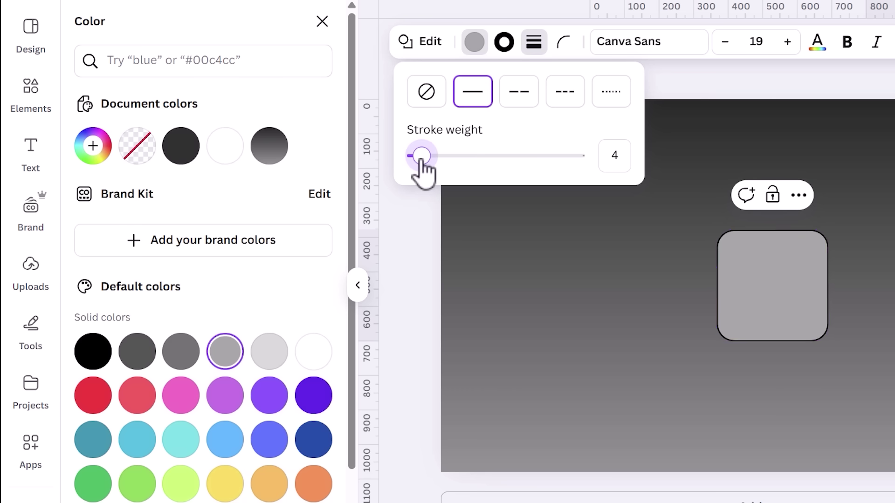
pyautogui.click(504, 43)
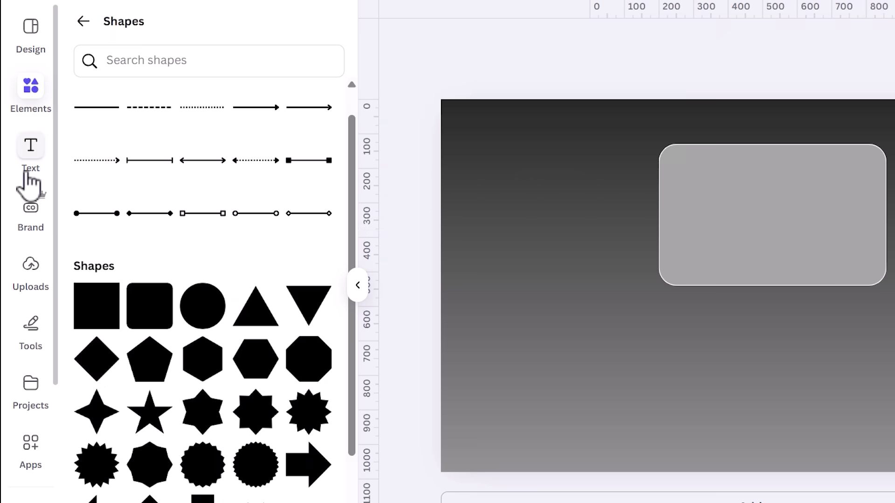
# Find the "PLANET ARCADIA" style among the ready-made text combinations and add it to the page
pyautogui.click(28, 170)
pyautogui.moveTo(352, 156); pyautogui.dragTo(358, 440)
pyautogui.scroll(-15, 355, 440)
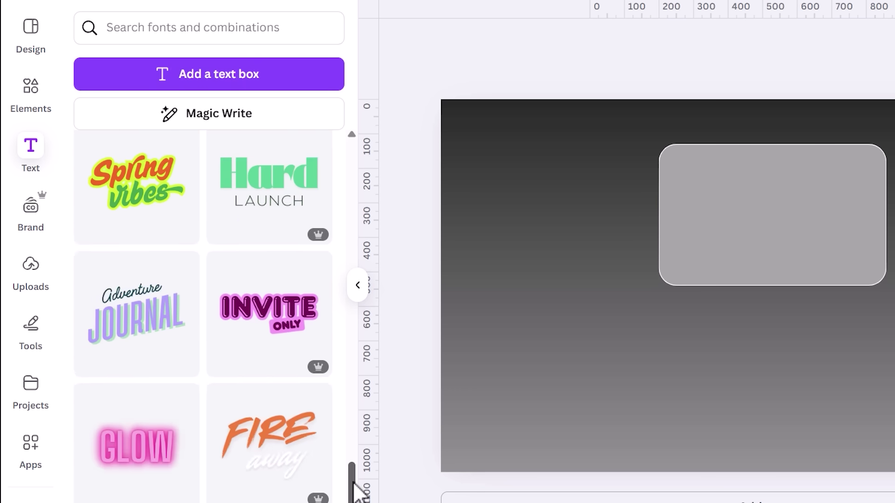
pyautogui.scroll(-20, 357, 254)
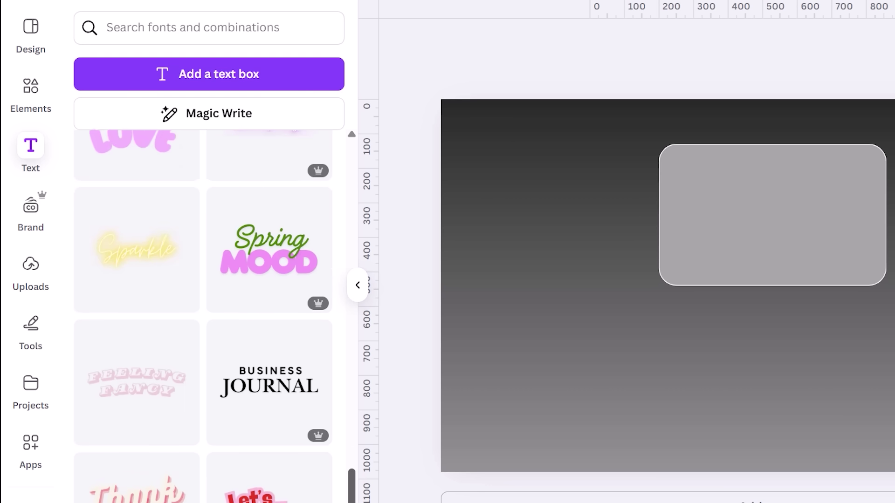
pyautogui.scroll(5, 358, 252)
pyautogui.scroll(-3, 359, 247)
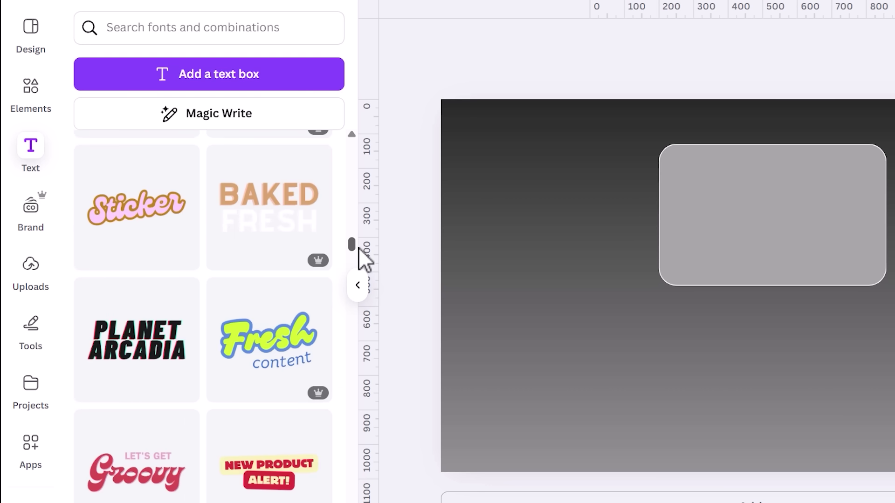
pyautogui.click(139, 368)
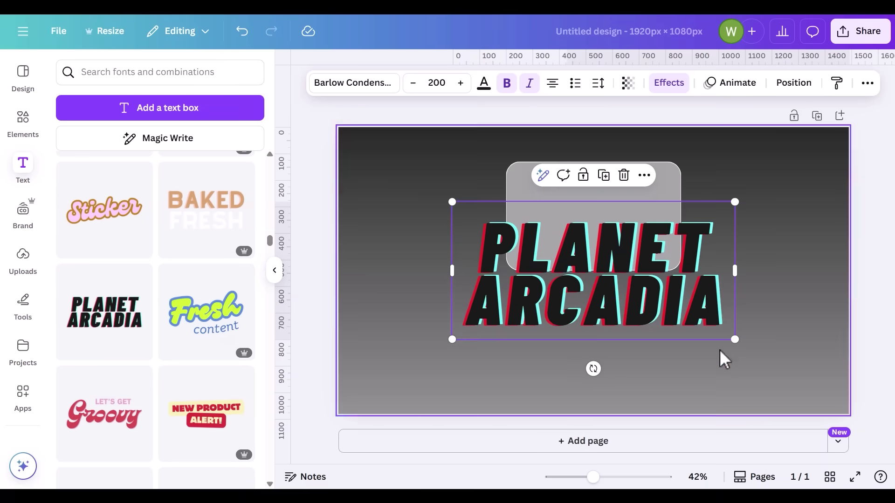
# Replace the wording of the added title with "AI HUB PODCAST"
pyautogui.doubleClick(644, 300)
pyautogui.hotkey('ctrl', 'a')
pyautogui.write('AI ')
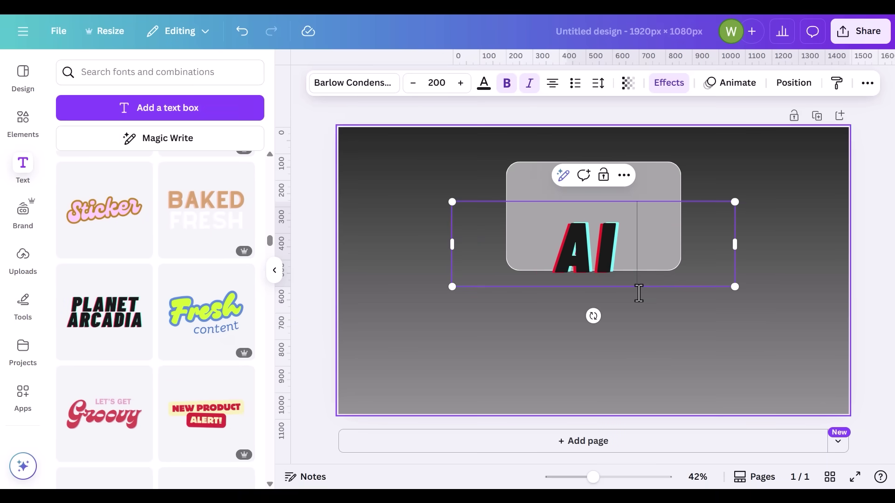
pyautogui.write('HUB PODCAST')
# Shrink the AI HUB PODCAST title and place it inside the upper part of the grey rounded rectangle
pyautogui.moveTo(735, 345); pyautogui.dragTo(574, 285)
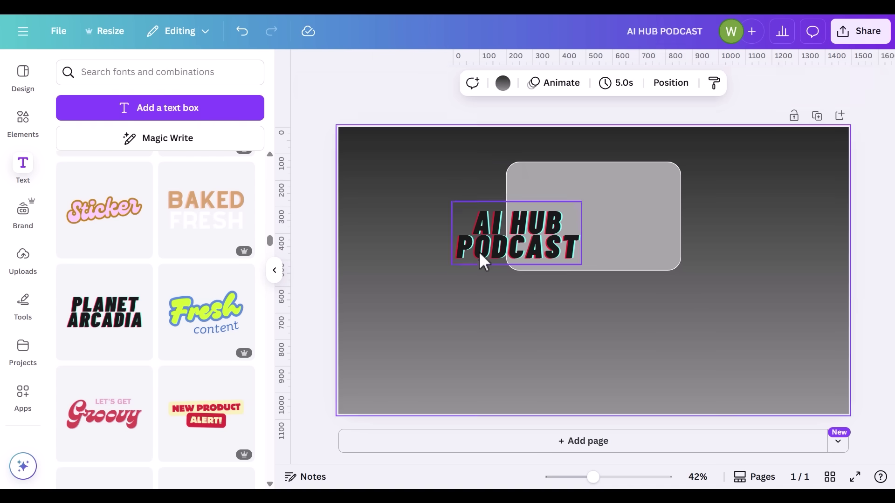
pyautogui.moveTo(482, 260); pyautogui.dragTo(541, 216)
pyautogui.moveTo(646, 238); pyautogui.dragTo(659, 244)
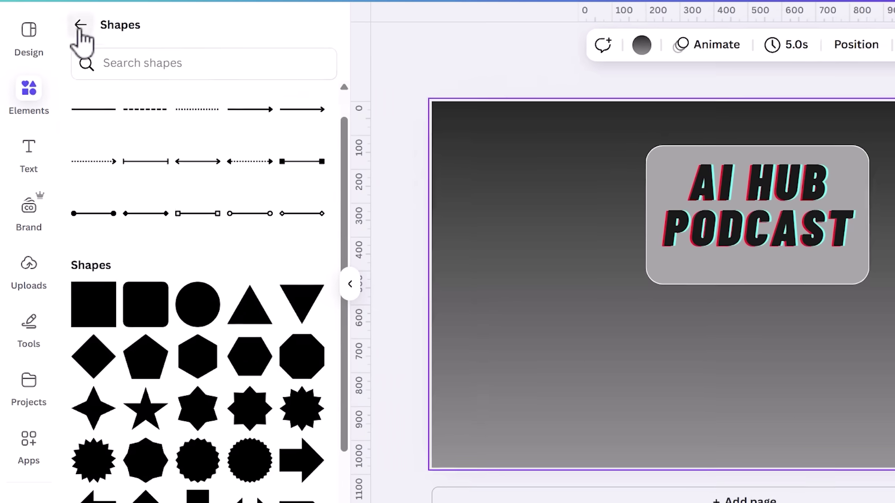
# Search the elements for "subscribe" and add the red Subscribe graphic with the white play icon
pyautogui.click(77, 24)
pyautogui.click(189, 28)
pyautogui.write('subscribe')
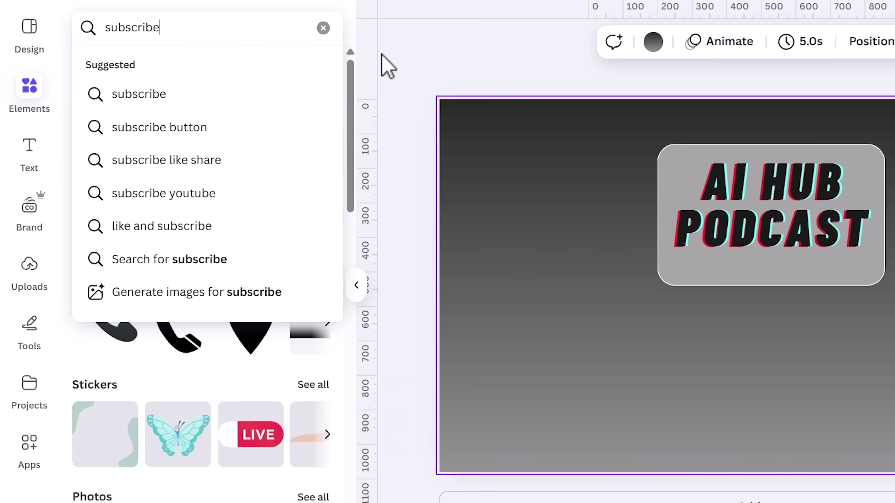
pyautogui.press('Return')
pyautogui.click(132, 66)
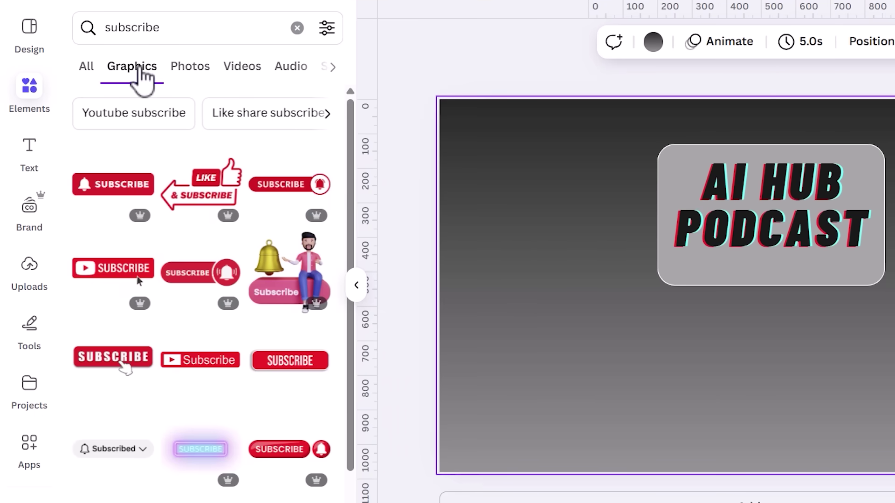
pyautogui.click(202, 359)
# Shrink the Subscribe graphic, place it beneath the title in the grey rectangle, and nudge the title up to make room
pyautogui.moveTo(894, 357); pyautogui.dragTo(631, 272)
pyautogui.moveTo(438, 235); pyautogui.dragTo(608, 254)
pyautogui.click(596, 198)
pyautogui.moveTo(596, 198); pyautogui.dragTo(597, 198)
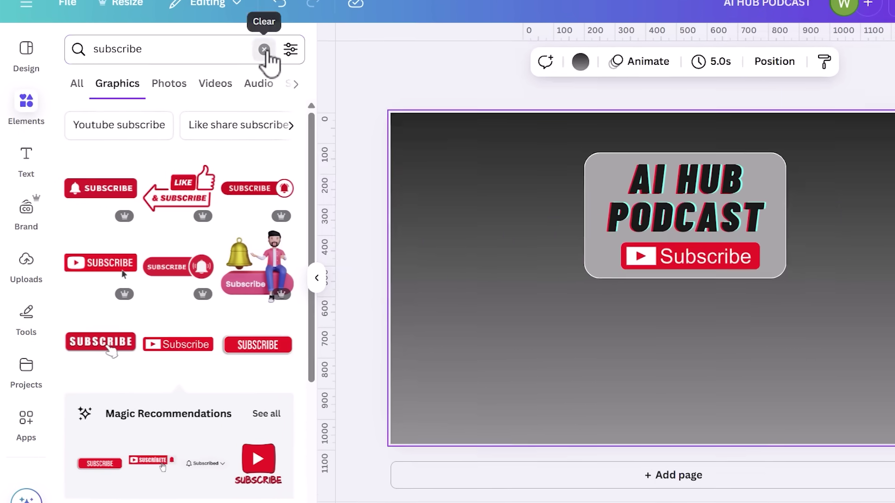
# Search the elements for "frames" and add the rounded square frame to the page
pyautogui.click(229, 71)
pyautogui.write('frames')
pyautogui.press('Return')
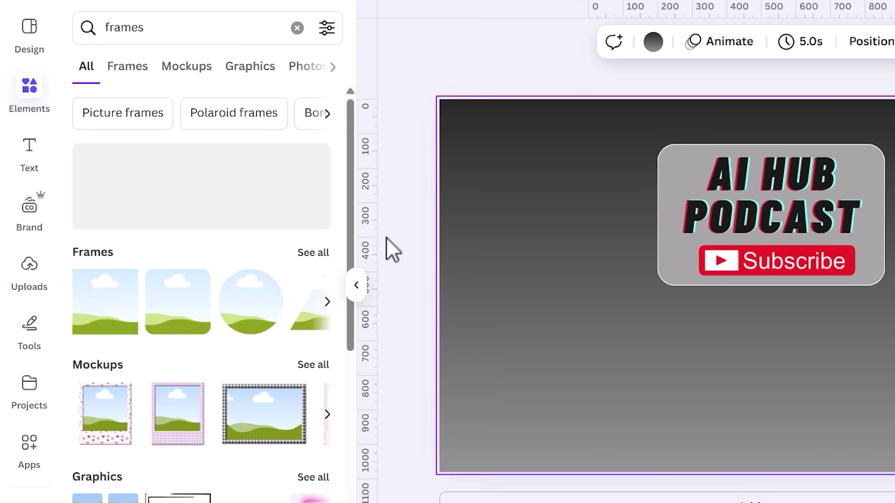
pyautogui.click(313, 252)
pyautogui.click(184, 266)
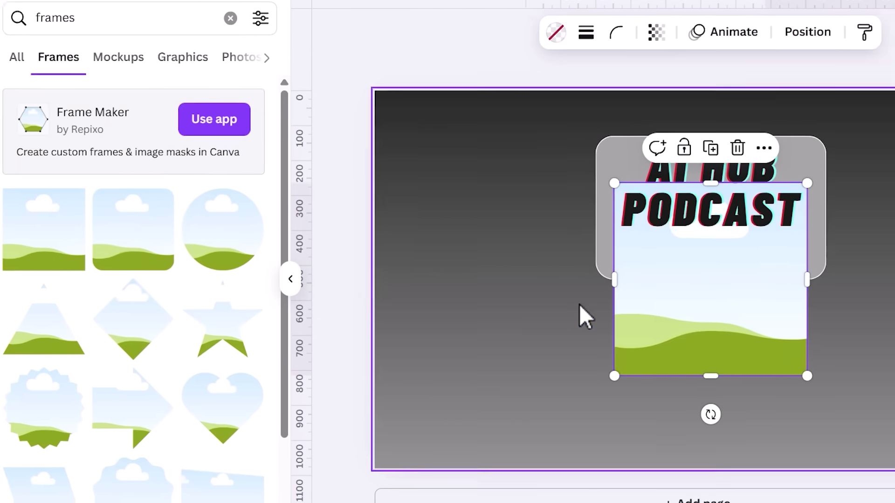
# Move the frame to the left of the grey title box and reshape it to be slightly narrower and taller
pyautogui.moveTo(749, 341); pyautogui.dragTo(530, 287)
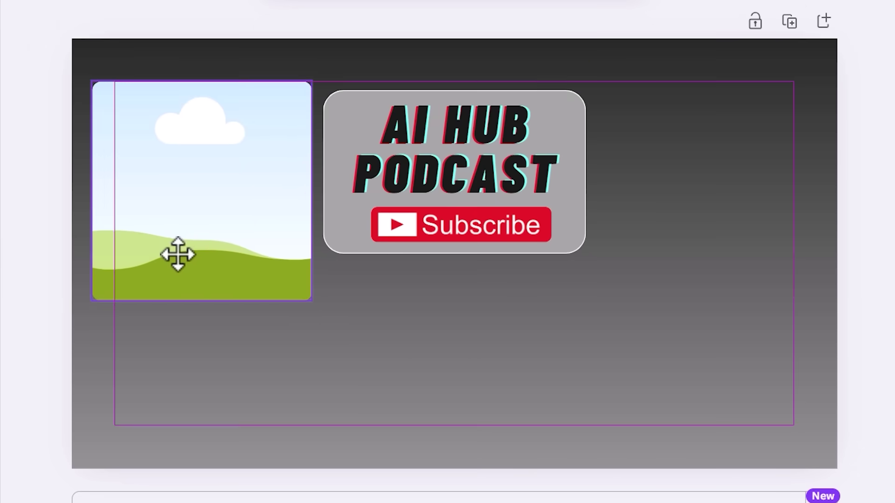
pyautogui.moveTo(178, 254); pyautogui.dragTo(177, 250)
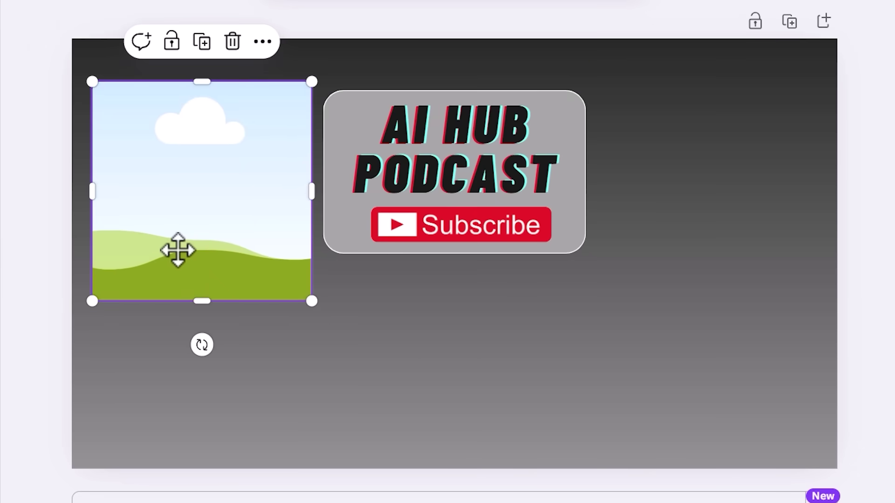
pyautogui.moveTo(312, 197); pyautogui.dragTo(306, 194)
pyautogui.moveTo(207, 222); pyautogui.dragTo(210, 221)
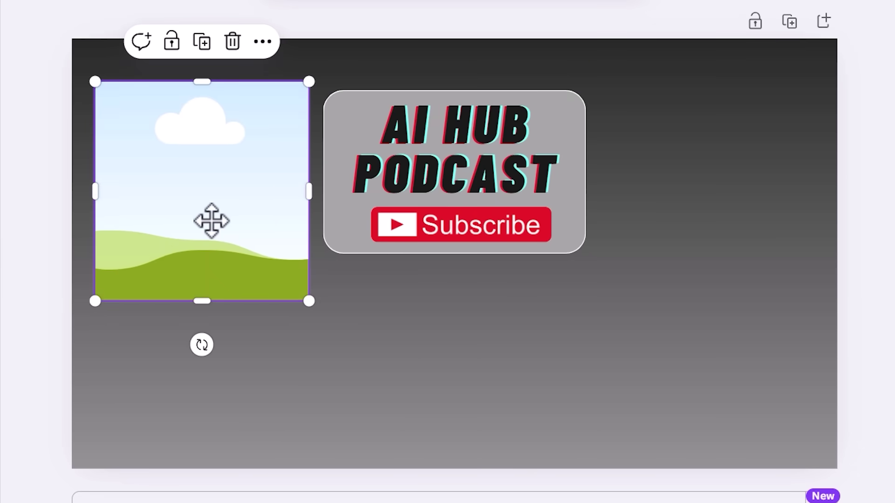
pyautogui.moveTo(205, 303); pyautogui.dragTo(204, 323)
# Duplicate the frame and place the copy to the right of the title box, level with the original
pyautogui.rightClick(208, 194)
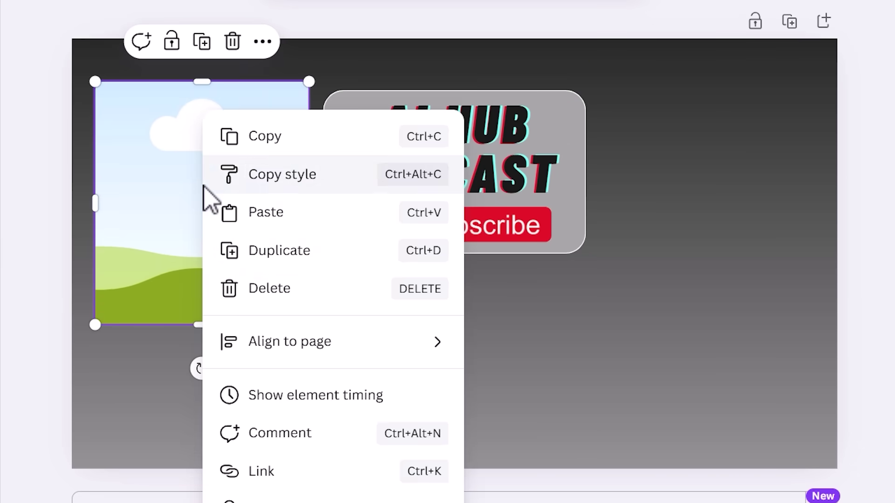
pyautogui.click(249, 250)
pyautogui.moveTo(132, 301); pyautogui.dragTo(615, 276)
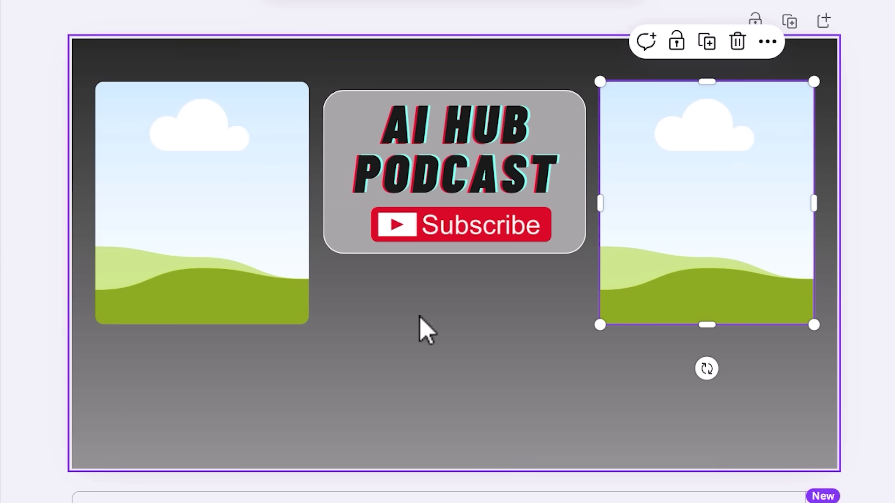
# Switch to Leonardo.Ai, open the image generator, keep the Flux Dev model and set the image dimensions to 2:3
pyautogui.click(33, 229)
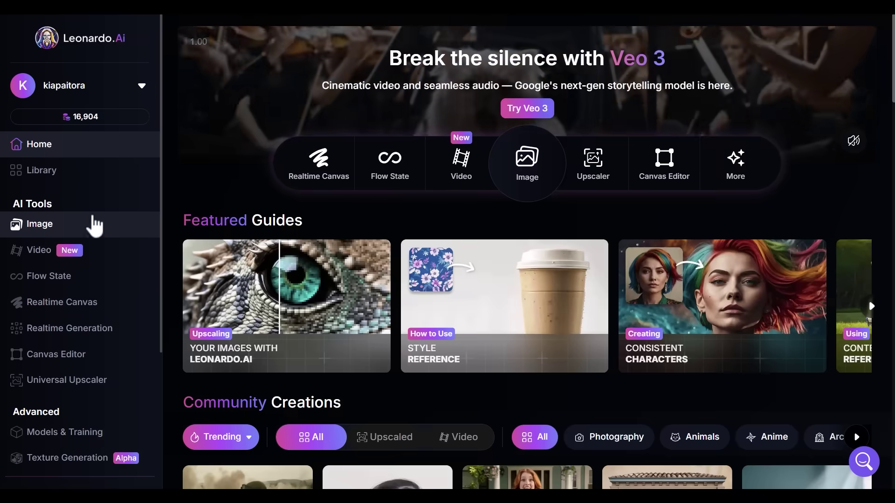
pyautogui.click(92, 224)
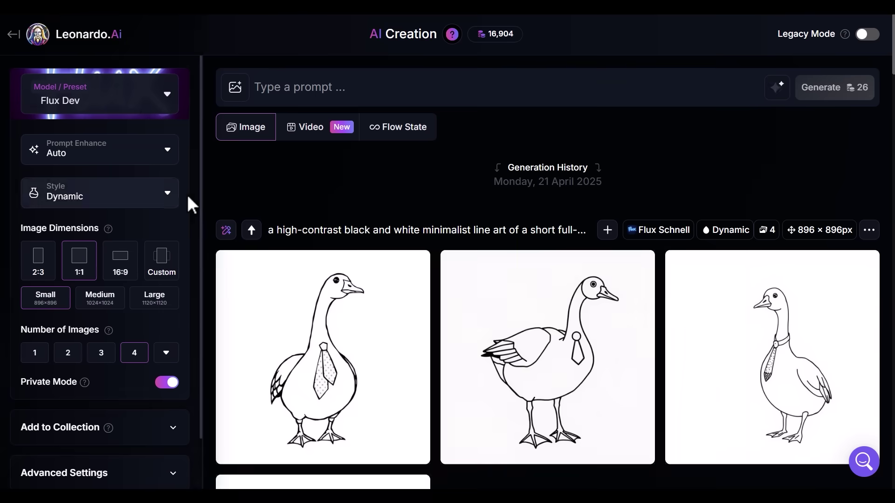
pyautogui.click(149, 107)
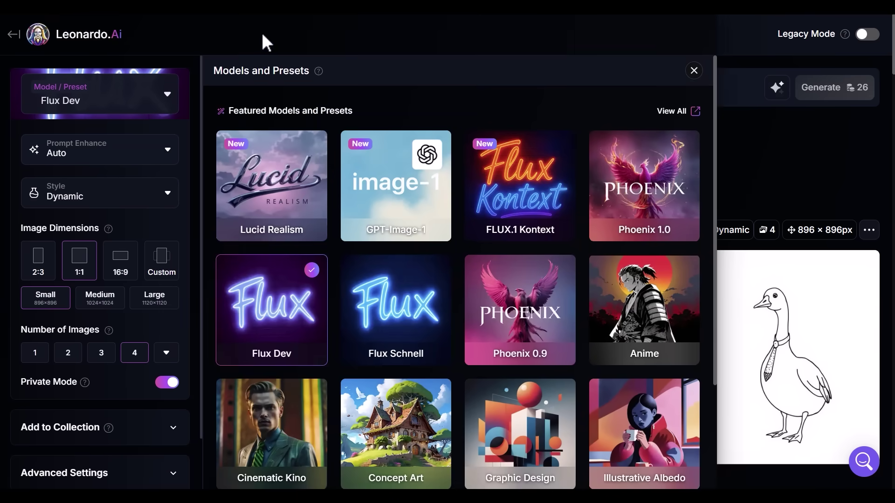
pyautogui.click(746, 169)
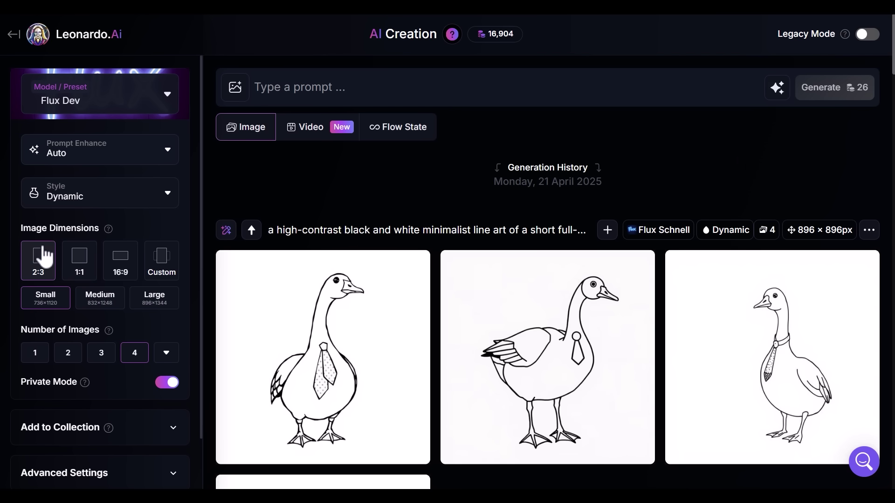
# Generate images from the prompt "a realistic photo portrait of a woman with curly brown hair in a podcast room"
pyautogui.write('a realistic photo portrait of a woman')
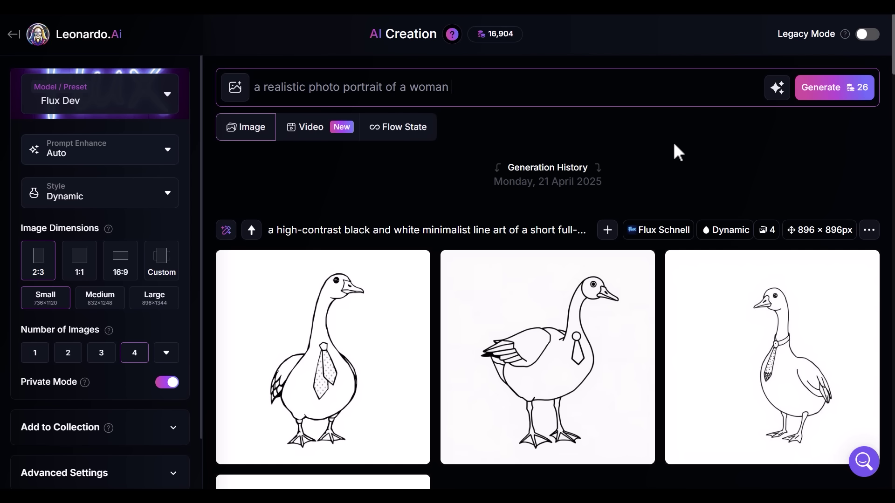
pyautogui.write(' with curly brown ')
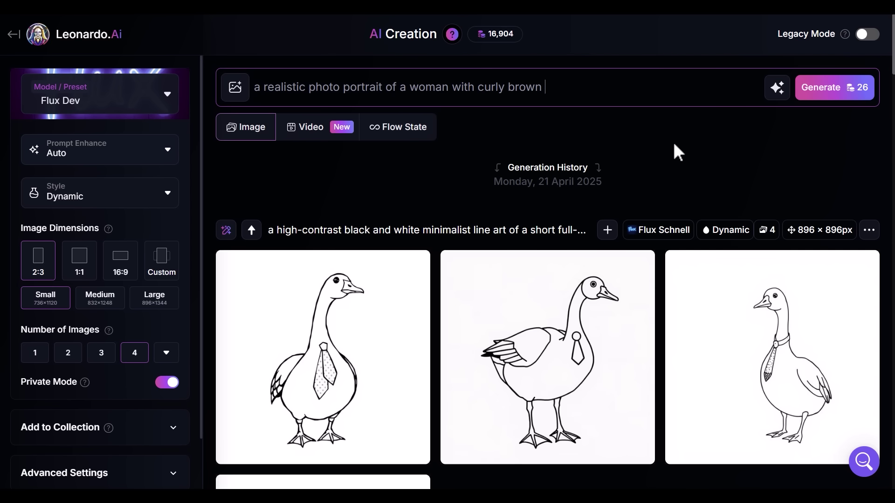
pyautogui.write('hair in a podcast ')
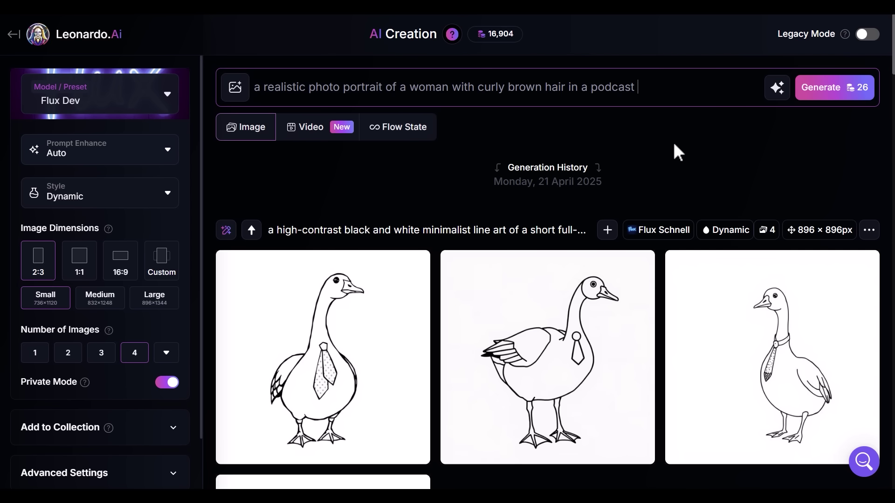
pyautogui.write('room')
pyautogui.click(818, 93)
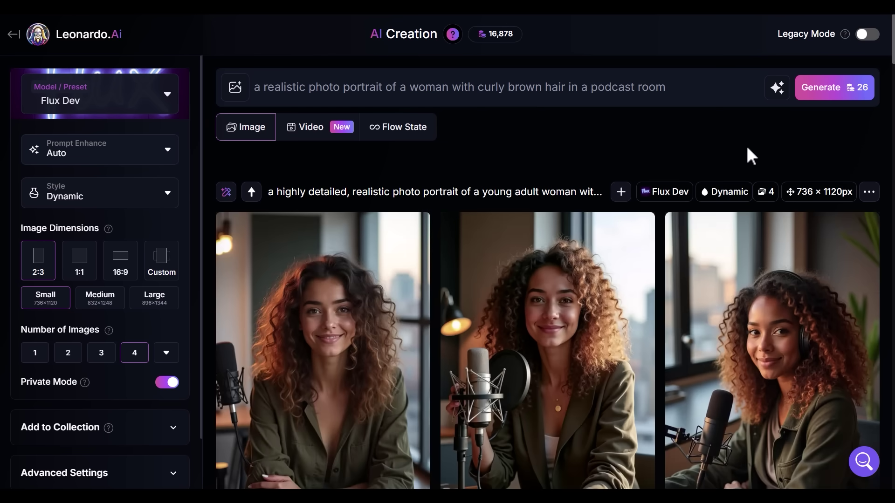
pyautogui.scroll(-7, 871, 149)
pyautogui.scroll(4, 872, 149)
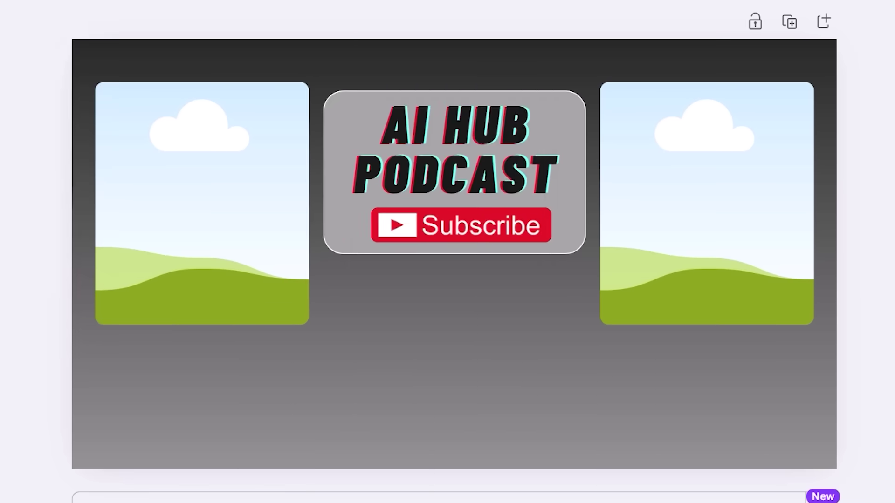
# Import the image Podcast Leonardo Picture 1 into the design and fill the left frame with it
pyautogui.click(205, 188)
pyautogui.moveTo(163, 175); pyautogui.dragTo(170, 315)
pyautogui.click(492, 410)
# Import Podcast Leonardo Picture 2 from the Ai Experiments folder into the Canva design and fill the right frame with it
pyautogui.hotkey('alt', 'Tab')
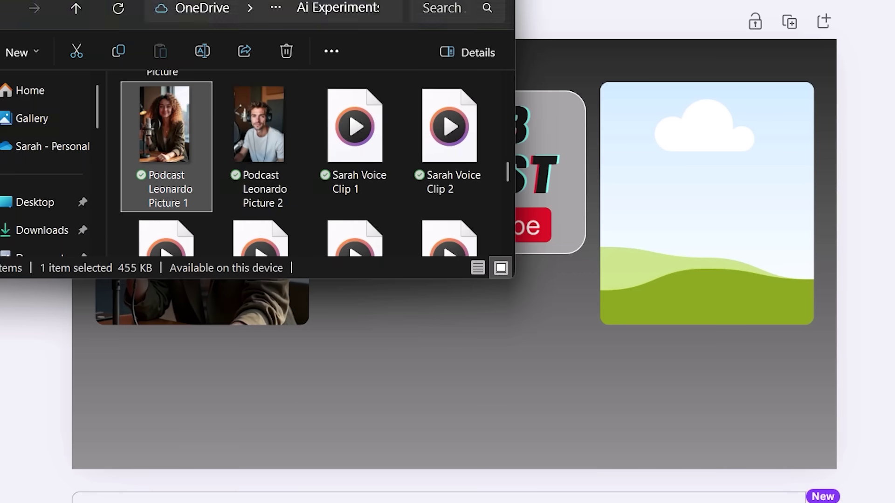
pyautogui.moveTo(268, 147); pyautogui.dragTo(490, 405)
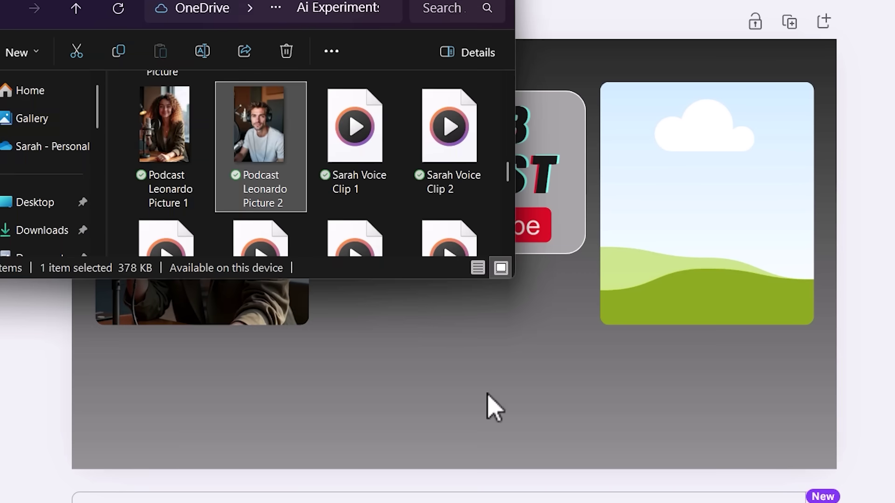
pyautogui.moveTo(472, 294); pyautogui.dragTo(687, 299)
pyautogui.hotkey('ctrl', 'z')
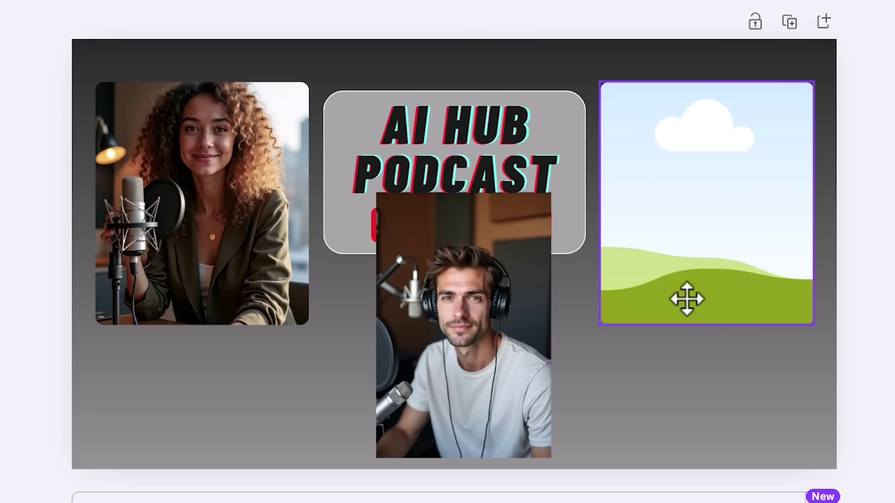
pyautogui.click(466, 214)
pyautogui.moveTo(465, 276); pyautogui.dragTo(462, 324)
pyautogui.moveTo(459, 241); pyautogui.dragTo(456, 264)
pyautogui.moveTo(455, 384); pyautogui.dragTo(686, 236)
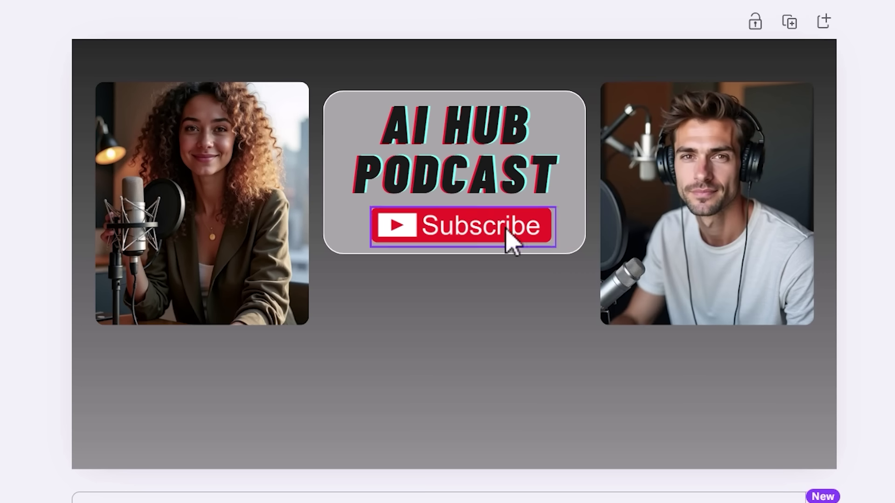
pyautogui.click(429, 327)
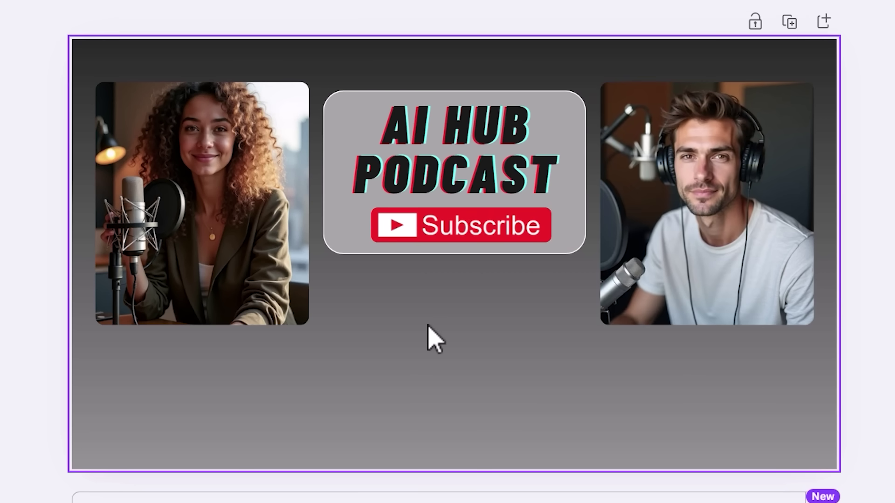
# Add a thin solid white border to the photo of the curly-haired woman
pyautogui.click(244, 255)
pyautogui.click(449, 76)
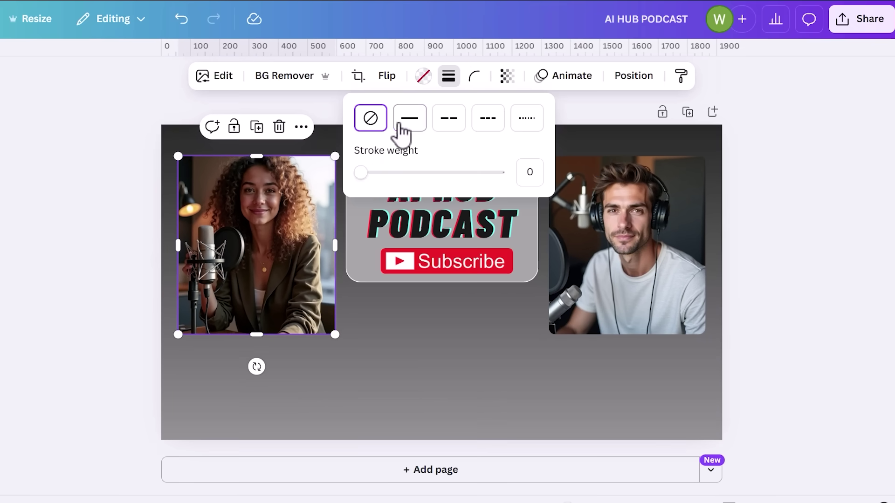
pyautogui.click(400, 125)
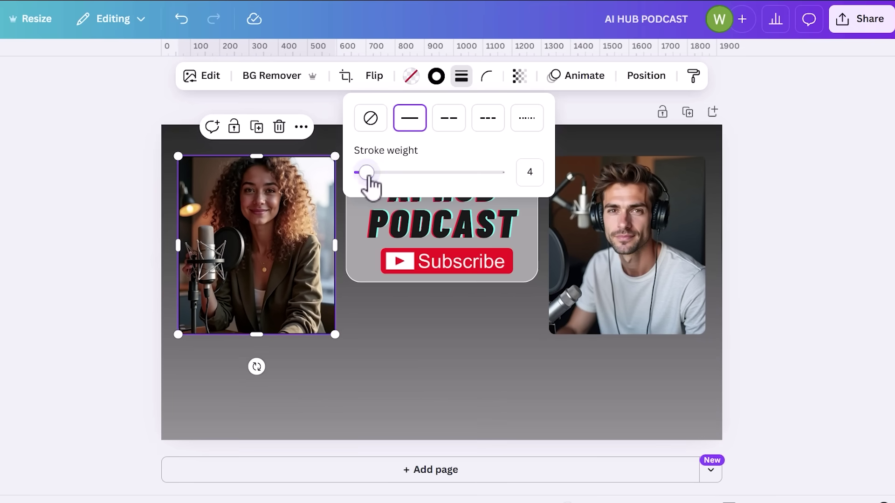
pyautogui.click(436, 75)
pyautogui.click(140, 215)
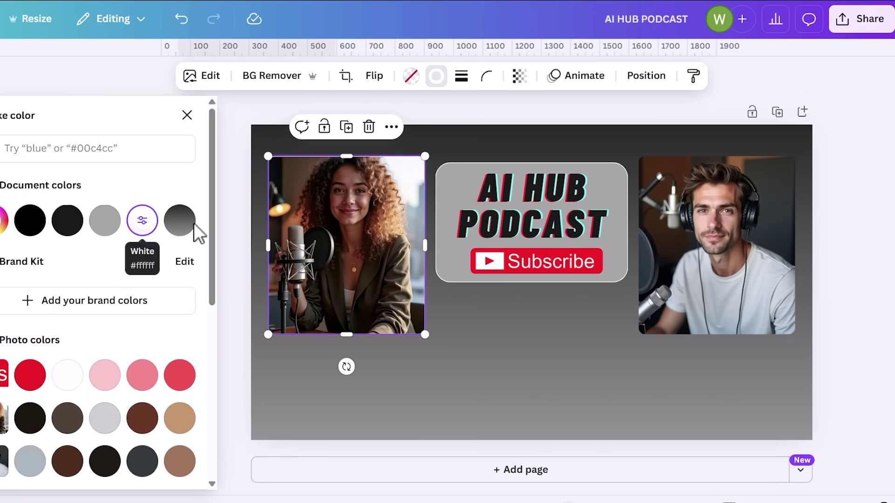
pyautogui.click(447, 354)
# Add a solid white border with a stroke weight of 2 to the photo of the man with headphones
pyautogui.click(672, 286)
pyautogui.click(449, 76)
pyautogui.click(410, 118)
pyautogui.moveTo(366, 176); pyautogui.dragTo(361, 180)
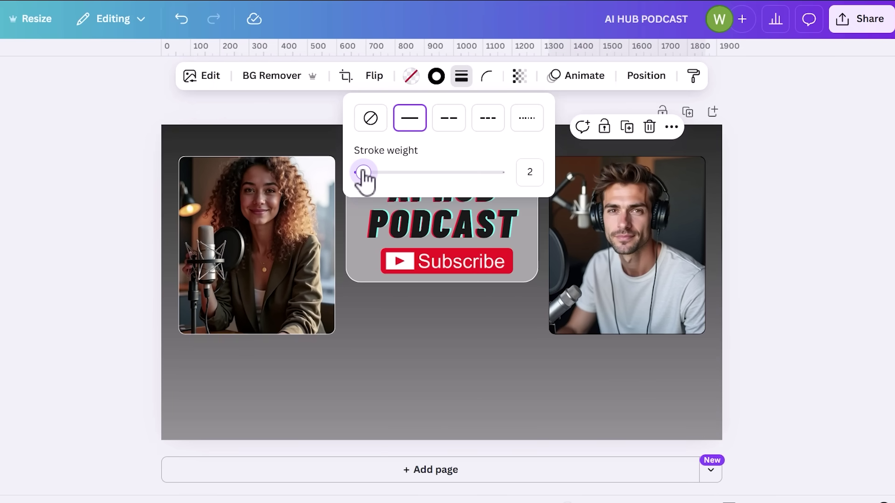
pyautogui.click(436, 75)
pyautogui.click(567, 400)
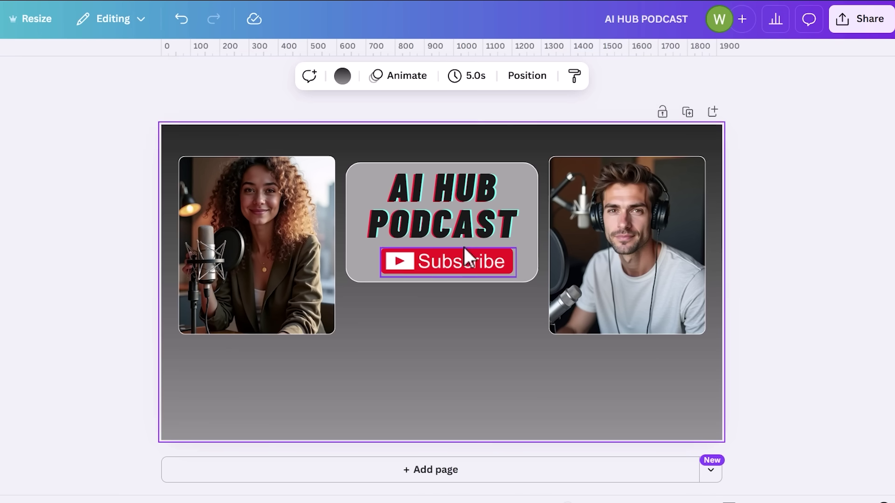
# Move the Subscribe graphic slightly up and to the left to centre it beneath the podcast title
pyautogui.click(443, 214)
pyautogui.click(485, 273)
pyautogui.moveTo(485, 277); pyautogui.dragTo(473, 268)
pyautogui.click(415, 391)
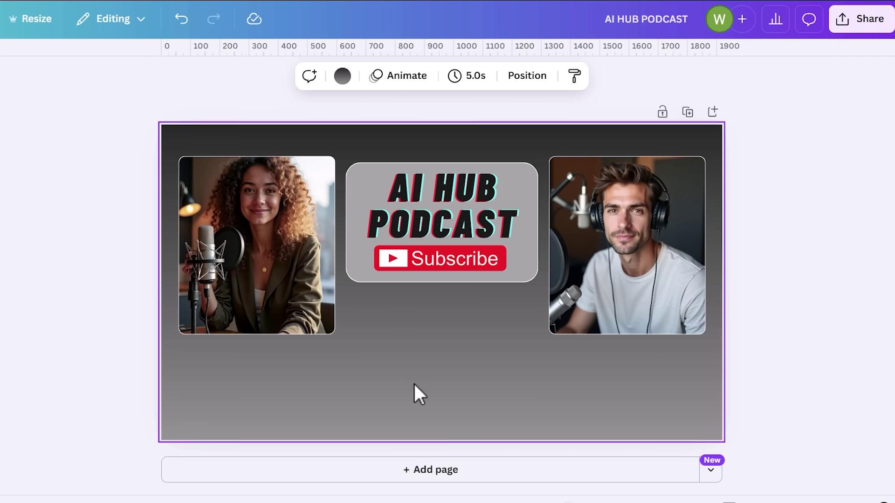
# Download the design as a PNG at 1,920 × 1,080 px
pyautogui.click(847, 32)
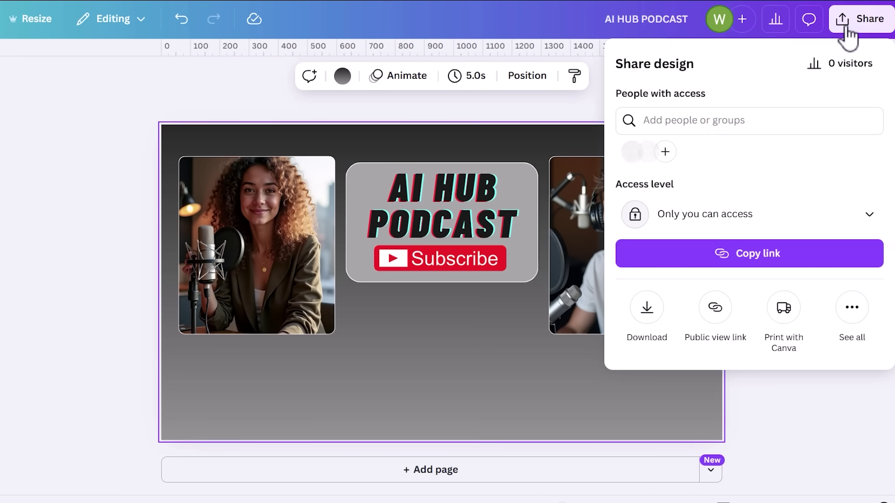
pyautogui.click(646, 310)
pyautogui.click(779, 116)
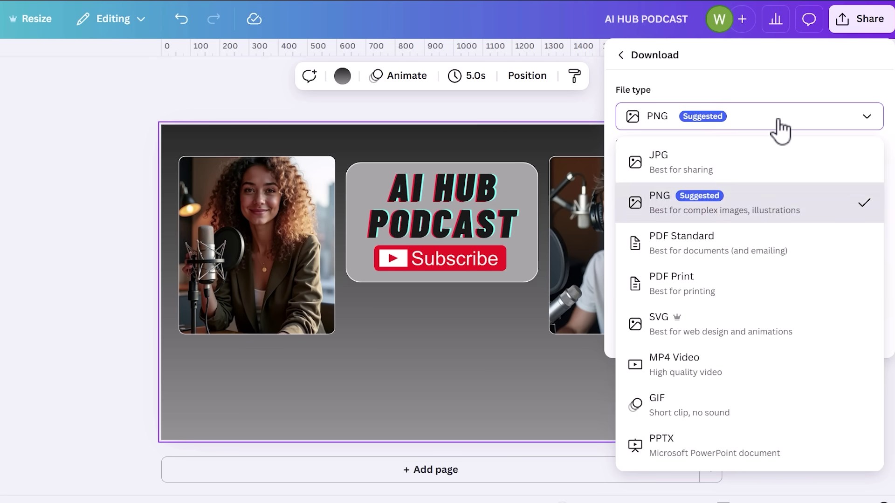
pyautogui.click(757, 216)
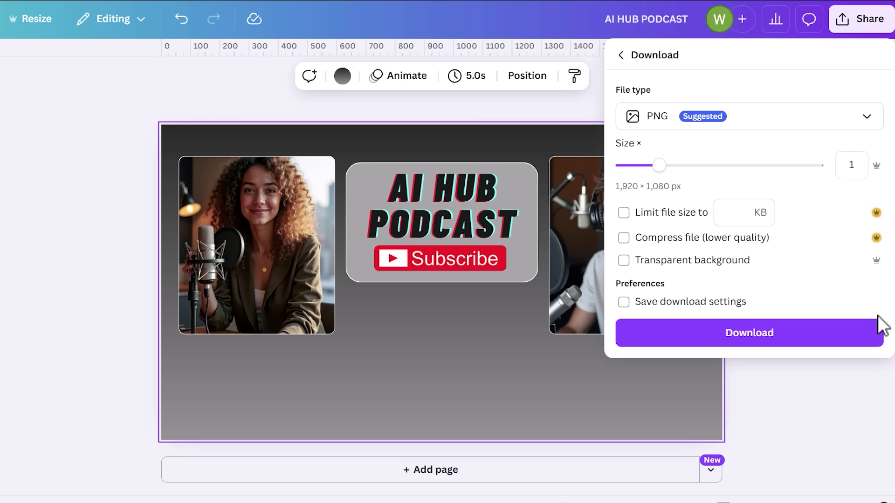
pyautogui.click(816, 342)
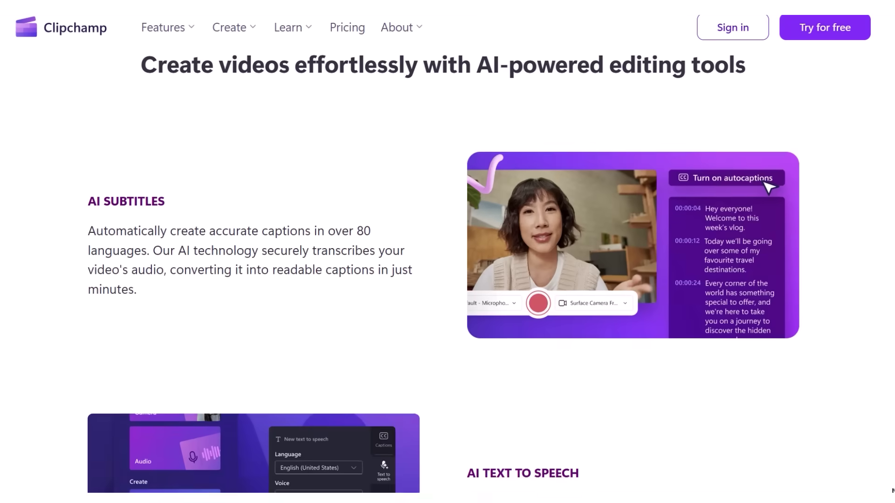
# Switch to Clipchamp, create a new video from scratch and import the Ai Hub Podcast Screen image and the Google Gemini podcast audio
pyautogui.scroll(-2, 892, 491)
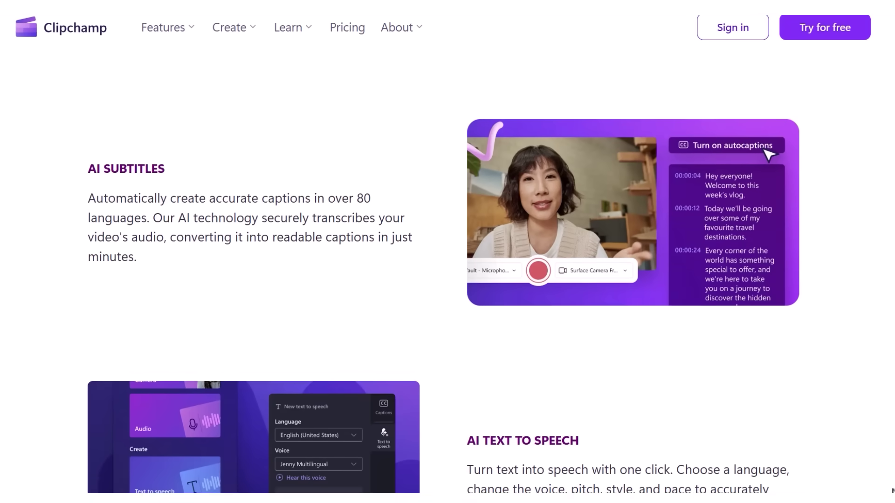
pyautogui.scroll(1, 892, 490)
pyautogui.scroll(-2, 893, 490)
pyautogui.scroll(-2, 892, 490)
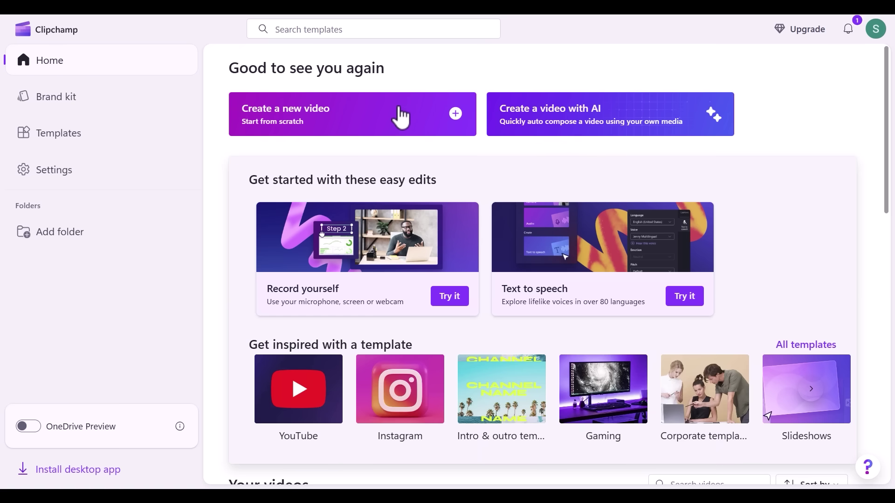
pyautogui.click(401, 117)
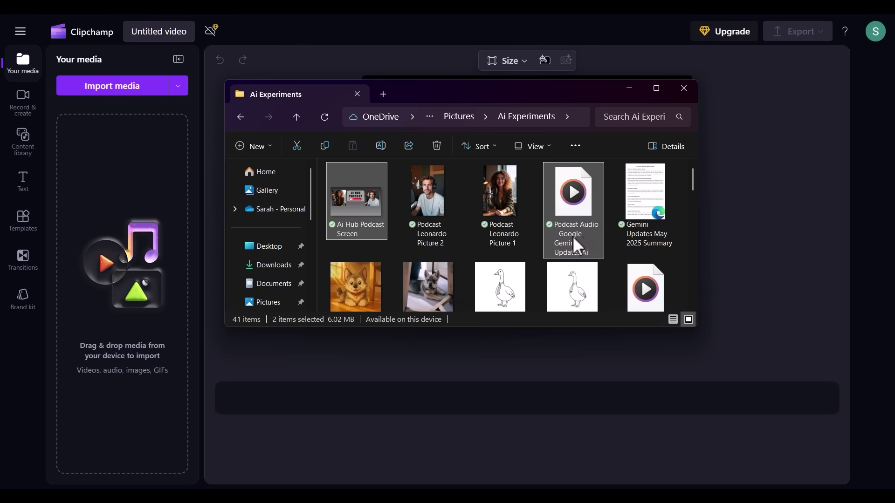
pyautogui.moveTo(359, 205); pyautogui.dragTo(118, 182)
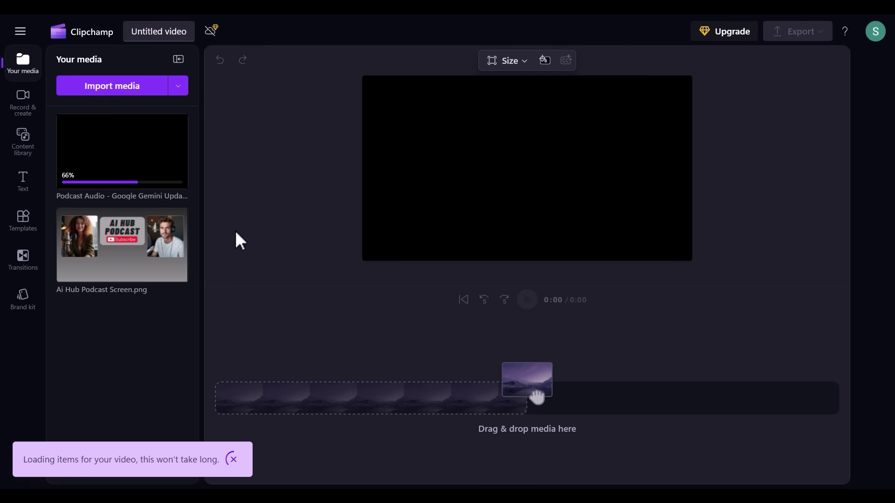
# Place the podcast audio and the Ai Hub Podcast Screen image at the start of the timeline, on separate tracks
pyautogui.moveTo(132, 156)
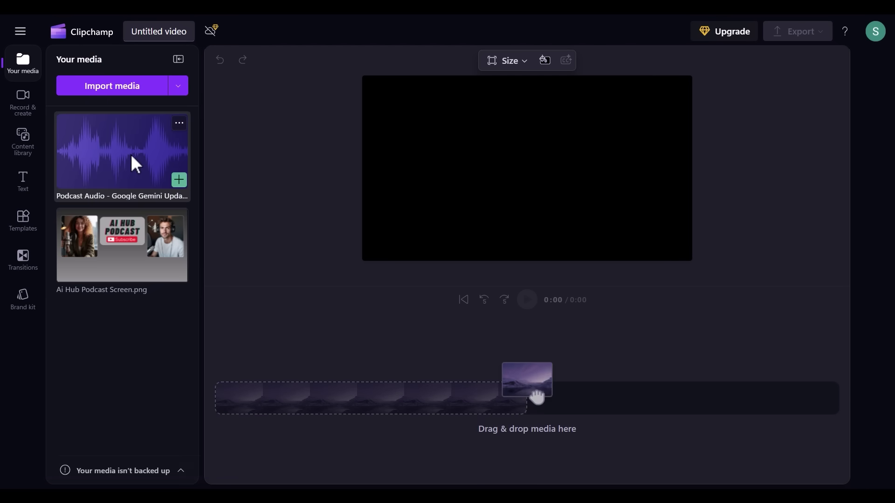
pyautogui.moveTo(157, 158); pyautogui.dragTo(285, 397)
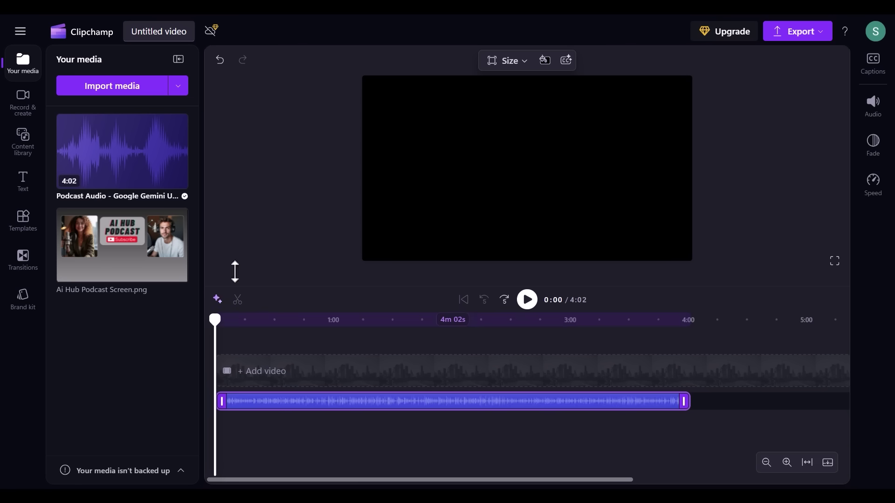
pyautogui.moveTo(122, 251); pyautogui.dragTo(217, 376)
# Extend the Ai Hub Podcast Screen image clip to 4m 02s so it matches the podcast audio
pyautogui.click(787, 463)
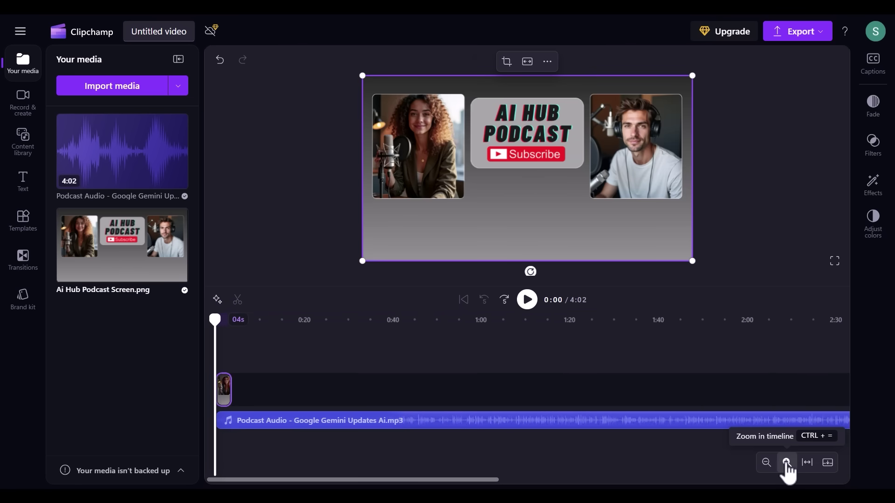
pyautogui.moveTo(269, 389); pyautogui.dragTo(807, 425)
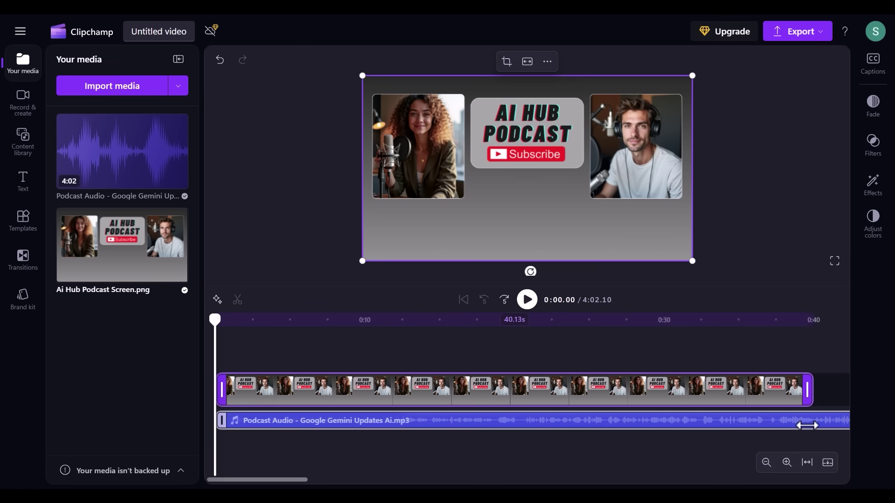
pyautogui.click(767, 463)
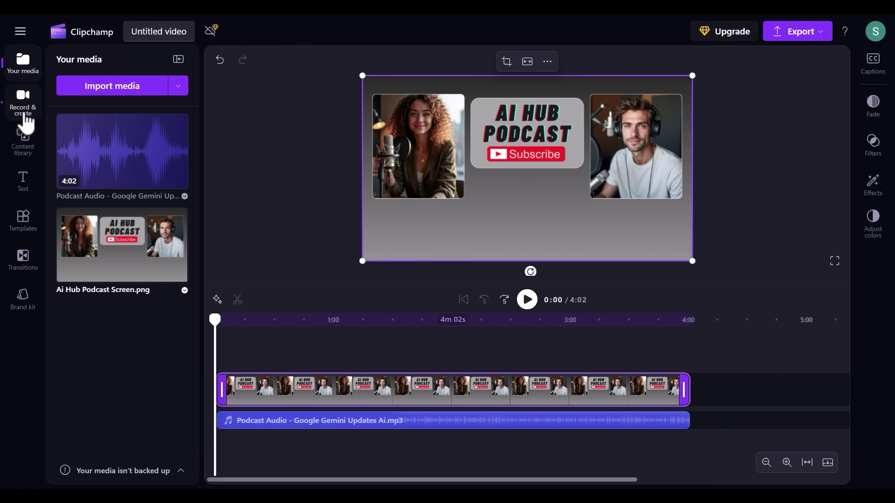
# Add the Audio visualizer overlay from the content library on a new track above the image, at the start of the timeline
pyautogui.click(17, 154)
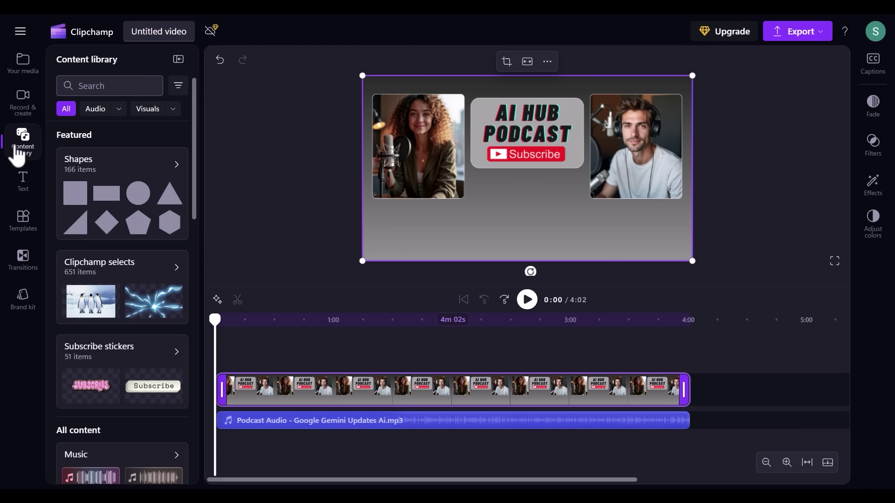
pyautogui.click(152, 111)
pyautogui.click(172, 109)
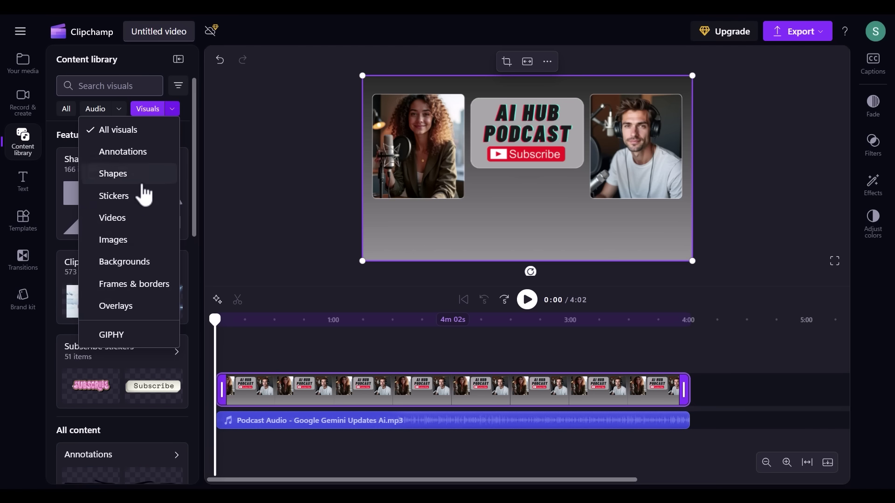
pyautogui.click(123, 308)
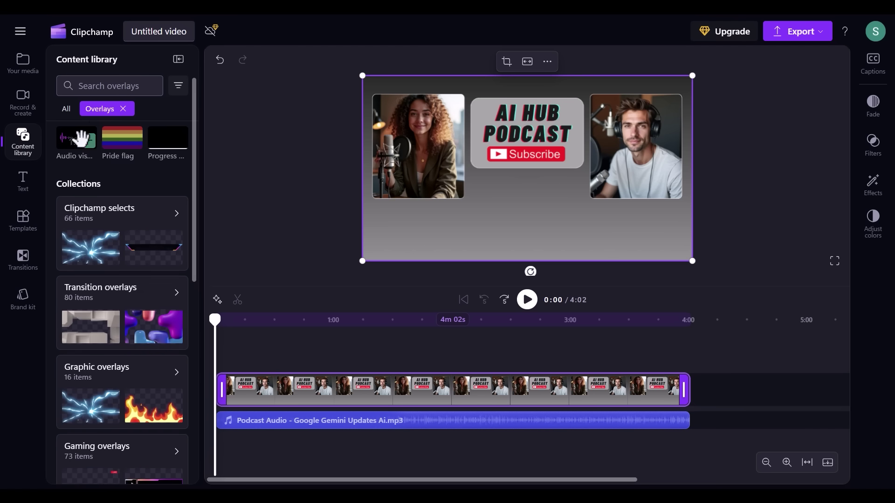
pyautogui.moveTo(92, 155); pyautogui.dragTo(226, 356)
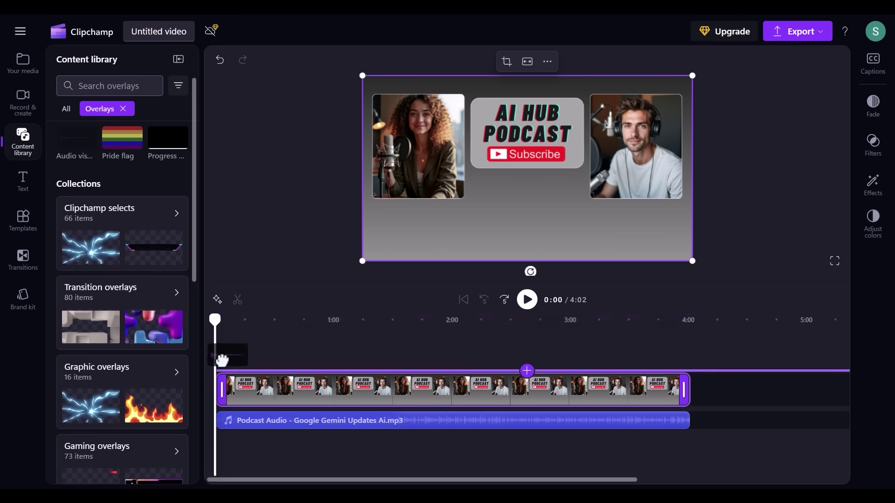
# Extend the Audio visualizer overlay to 4m 02s to cover the whole audio, and preview the first seconds of the video
pyautogui.click(787, 466)
pyautogui.click(788, 467)
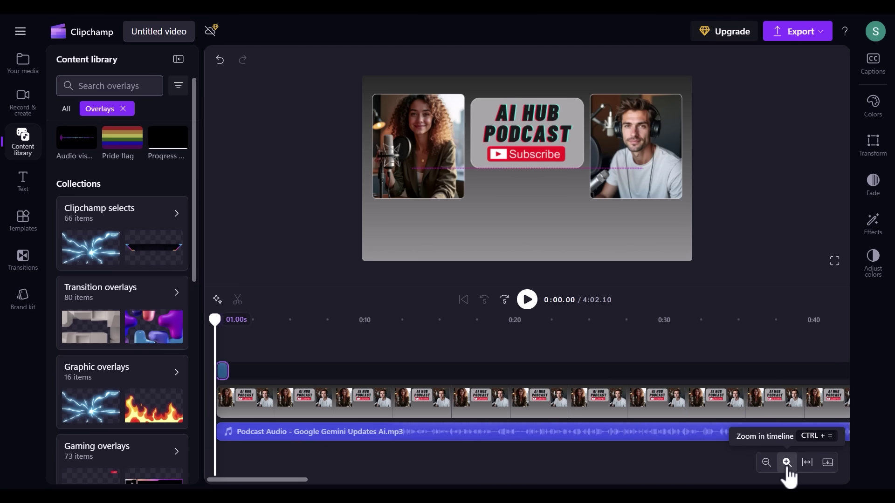
pyautogui.click(788, 467)
pyautogui.moveTo(259, 371); pyautogui.dragTo(777, 368)
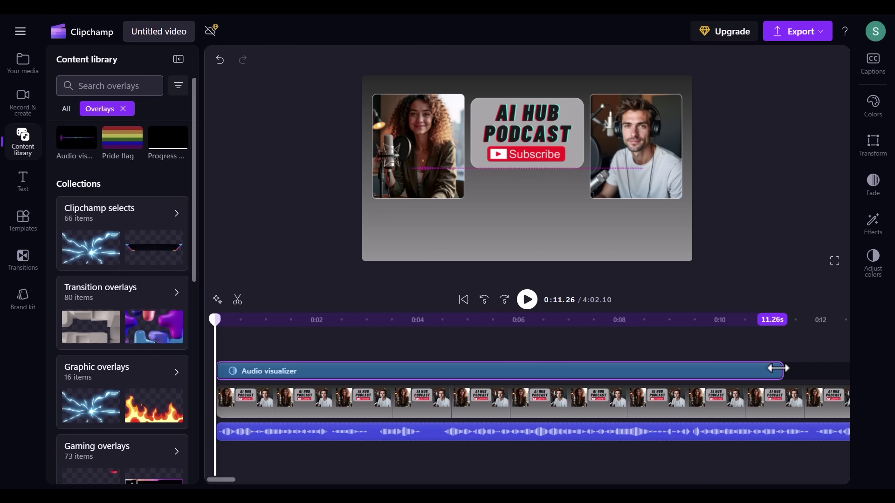
pyautogui.click(527, 300)
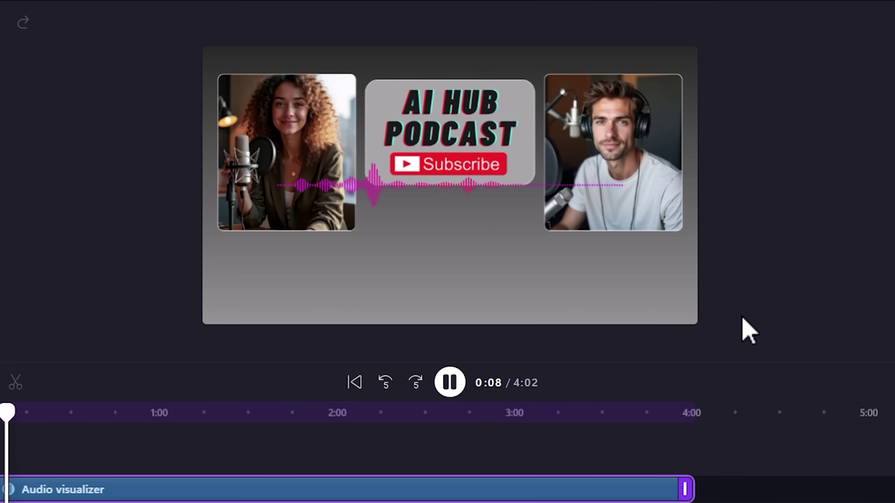
pyautogui.click(446, 389)
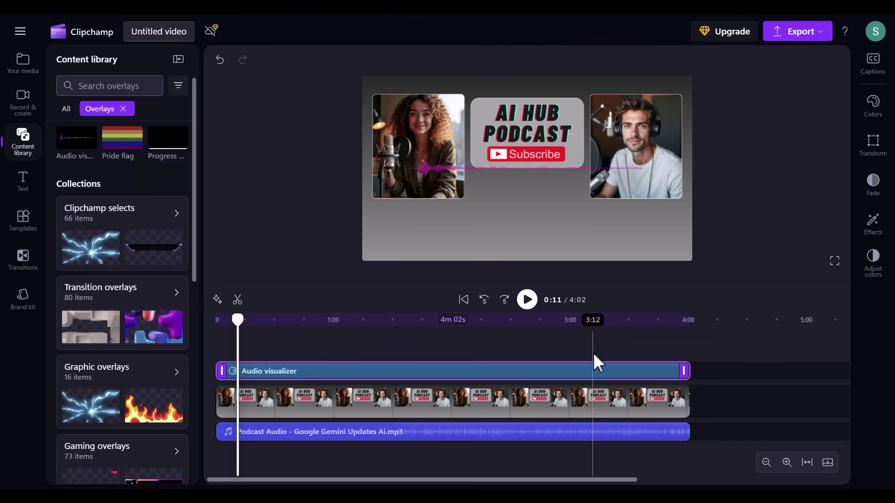
# Position the audio visualizer at the bottom centre of the frame and enlarge it slightly
pyautogui.click(872, 157)
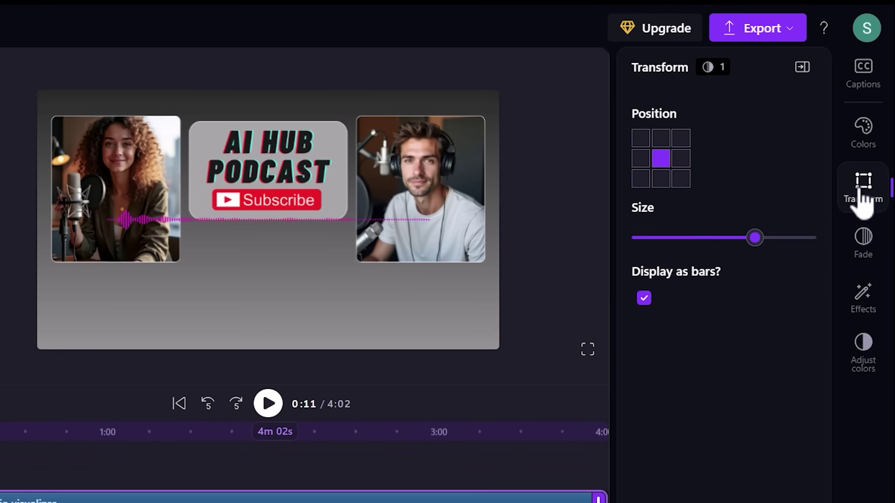
pyautogui.click(662, 179)
pyautogui.moveTo(759, 239); pyautogui.dragTo(785, 238)
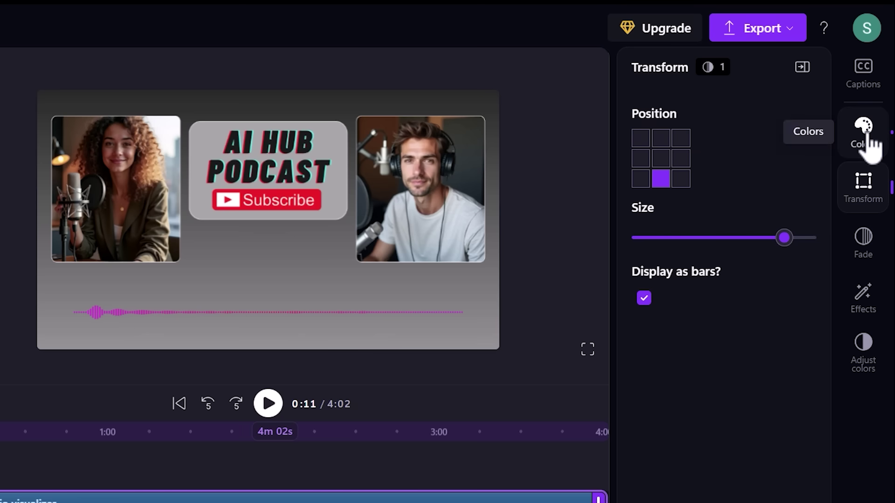
# Set the audio visualizer's outer color to black, #000000
pyautogui.click(865, 133)
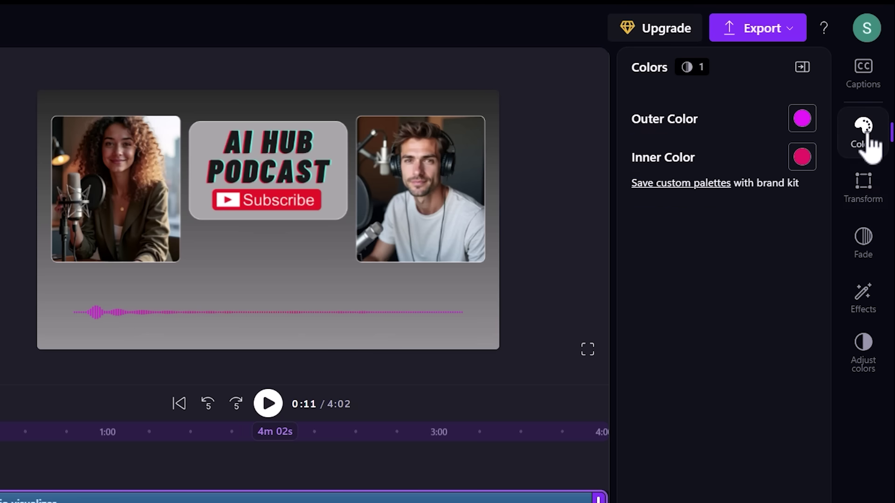
pyautogui.click(802, 120)
pyautogui.click(701, 190)
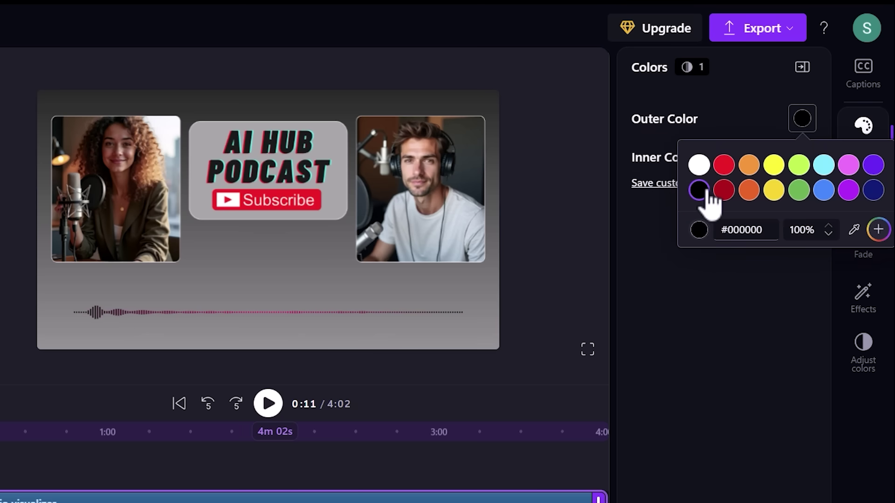
pyautogui.click(665, 345)
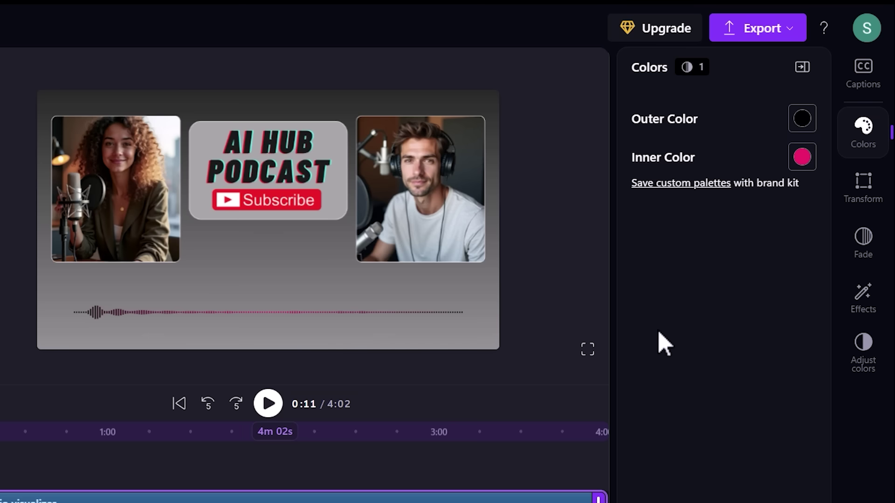
# Open the audio visualizer's inner color for editing
pyautogui.click(802, 158)
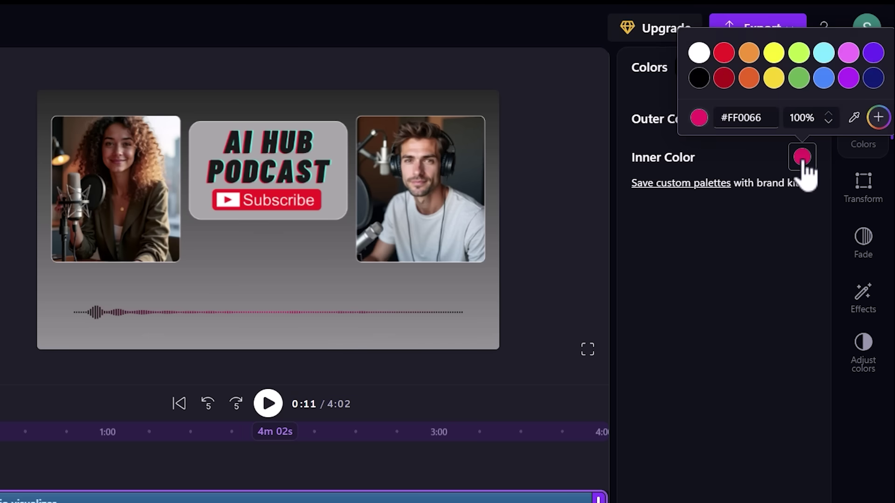